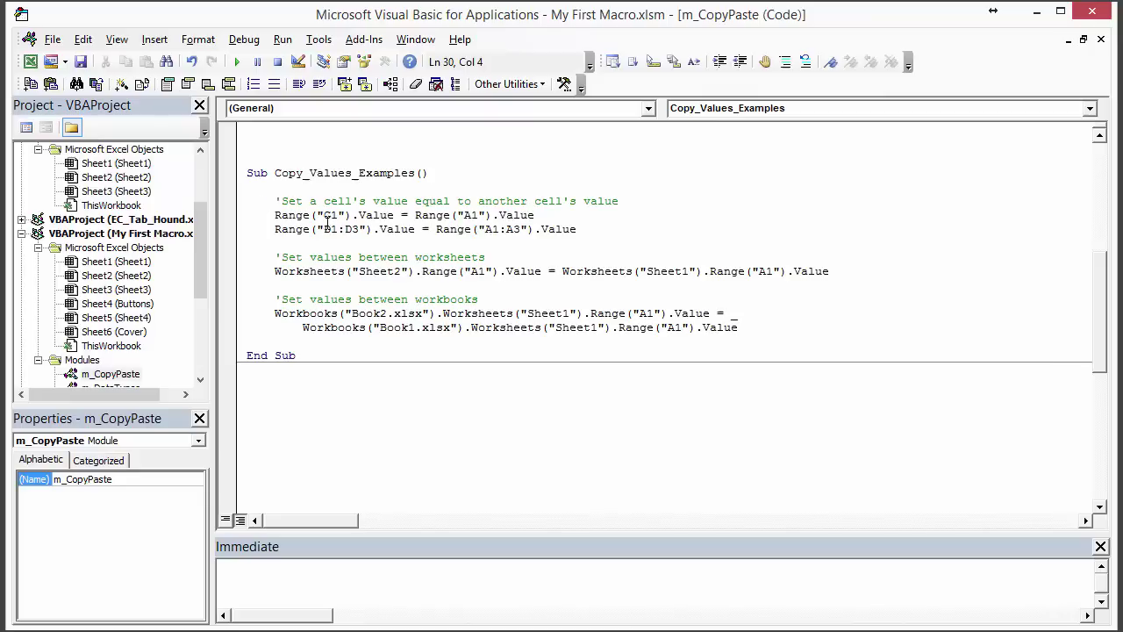
Highlight the C1 statement's destination and A1 source parts, then shrink the editor to show both workbooks.
drag(276, 215, 540, 214)
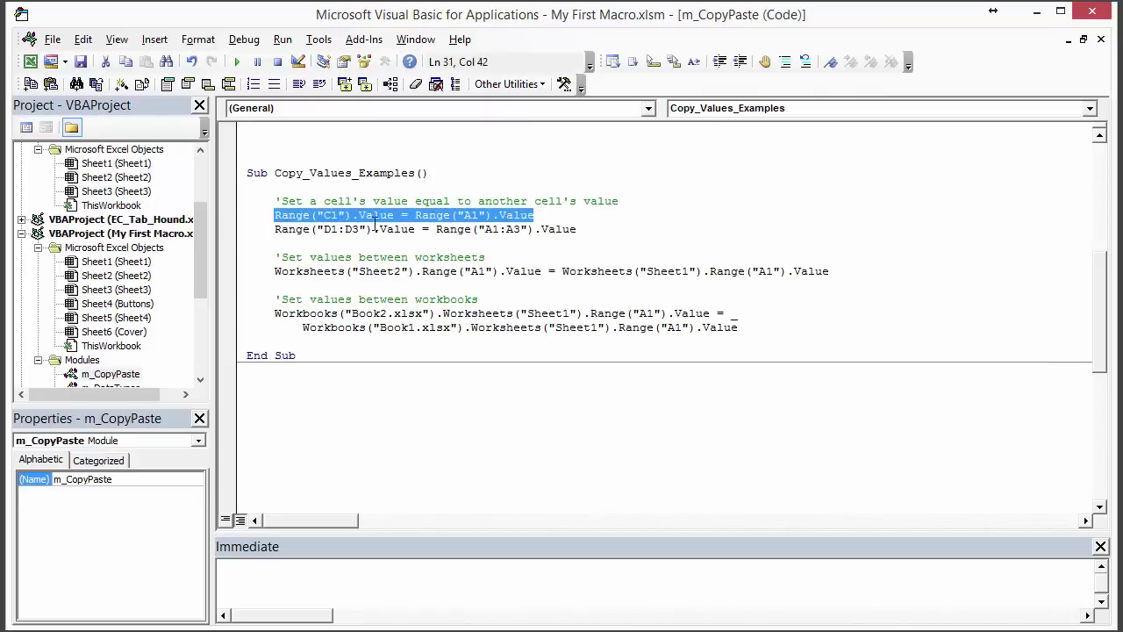
click(305, 217)
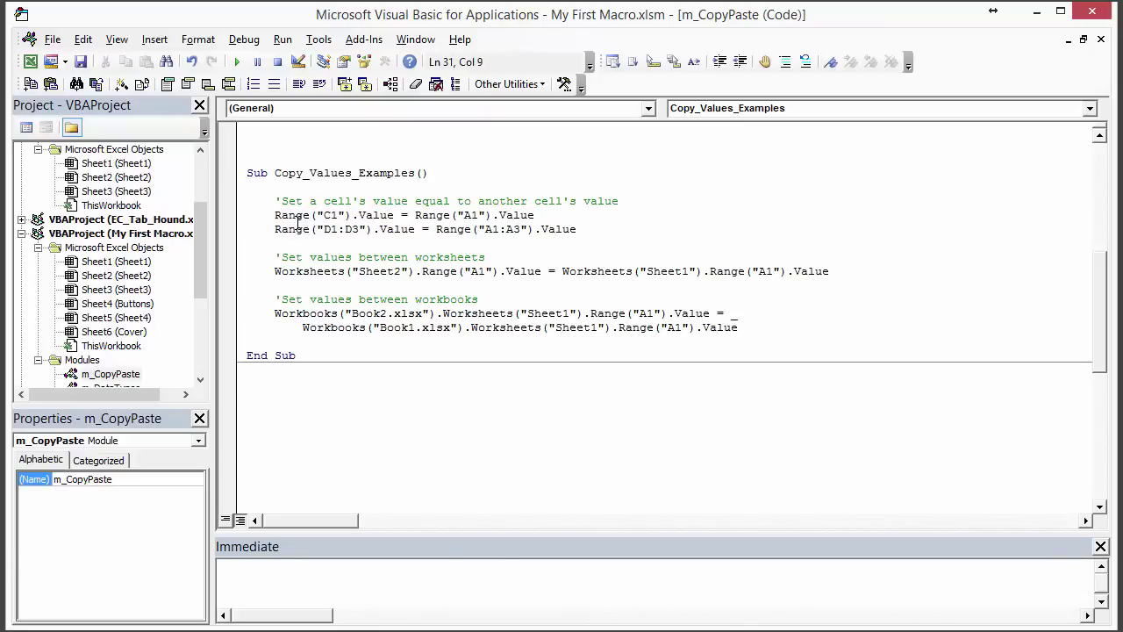
click(276, 215)
click(393, 215)
drag(394, 215, 273, 217)
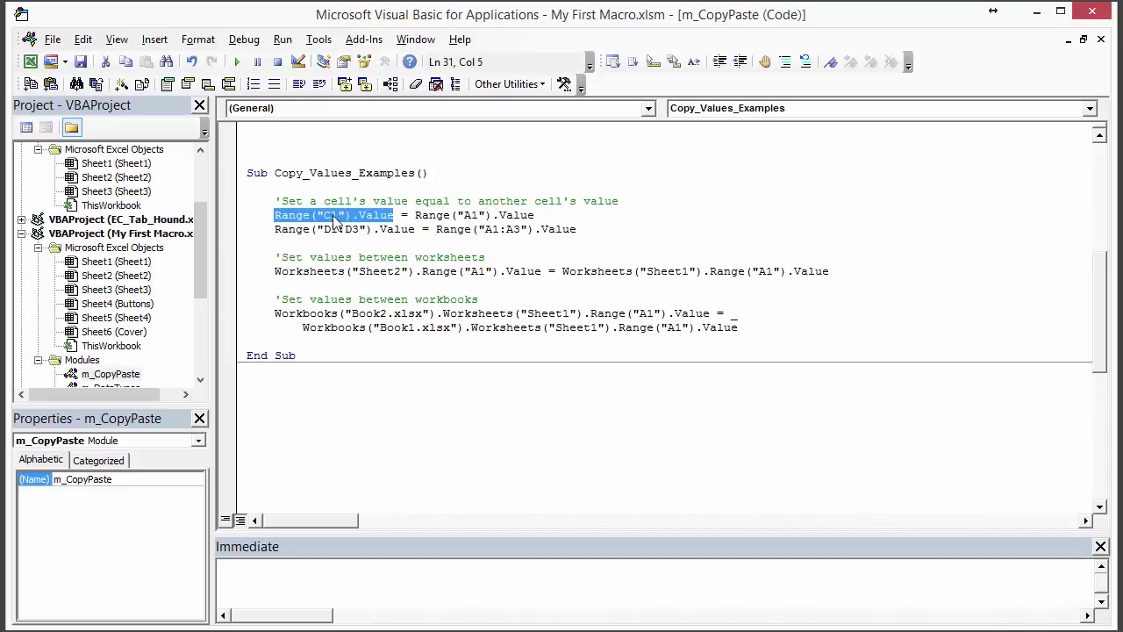
drag(414, 215, 536, 215)
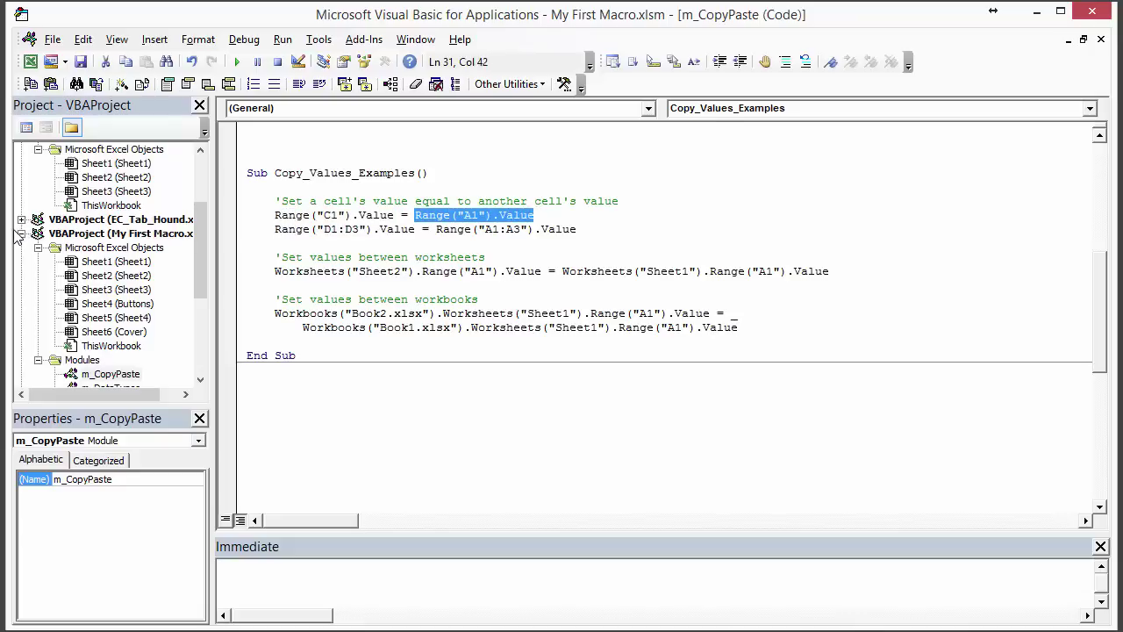
drag(17, 233, 412, 218)
Select cell A1 (Hello) on Book1's Sheet1, then return to the macro code.
click(287, 19)
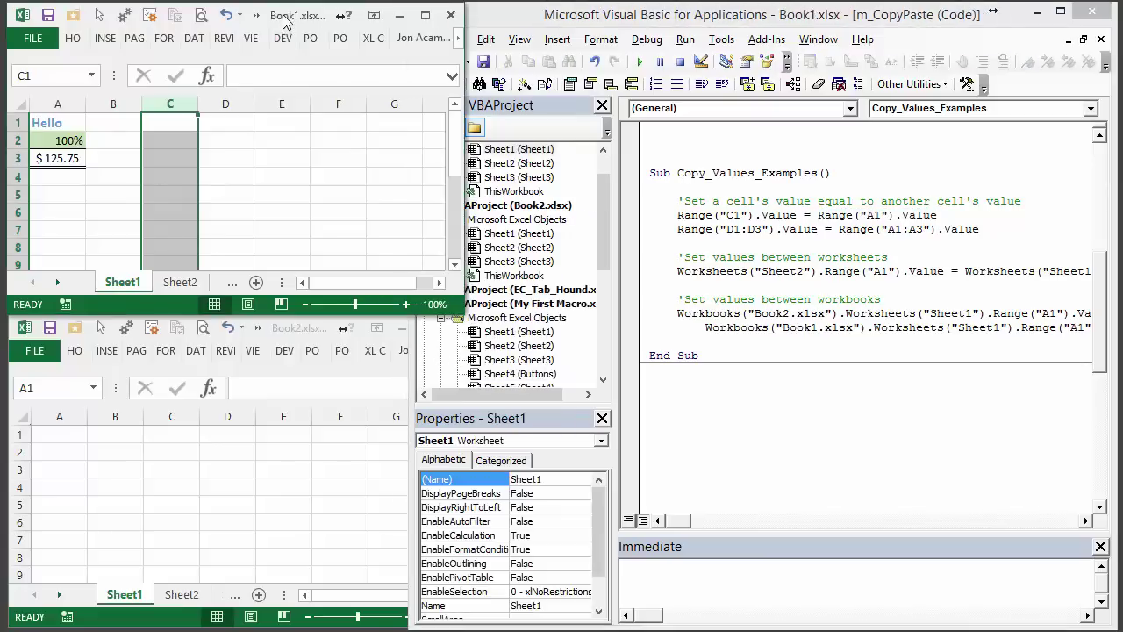
click(77, 128)
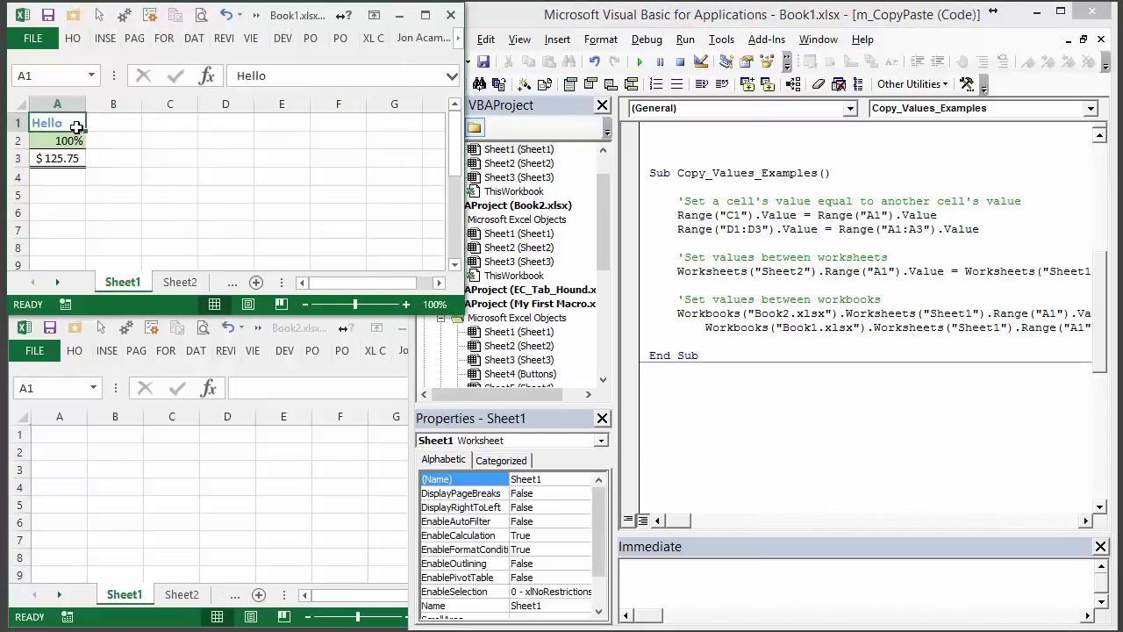
click(595, 16)
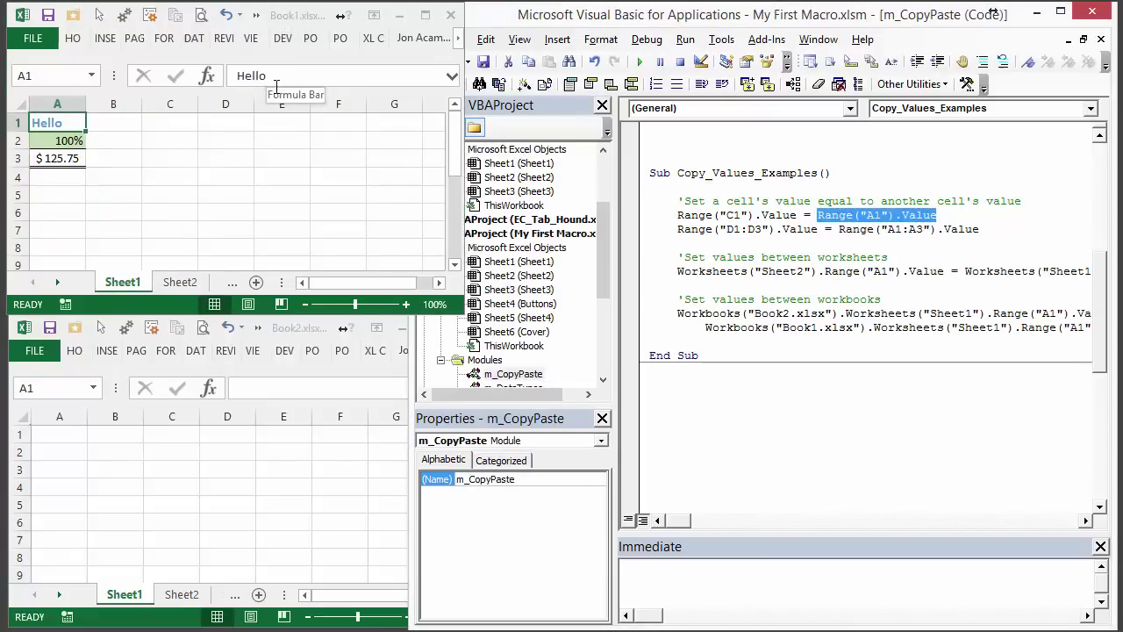
Step through the macro with F8, filling C1 with Hello and D1:D3 from A1:A3.
key(F8)
key(F8)
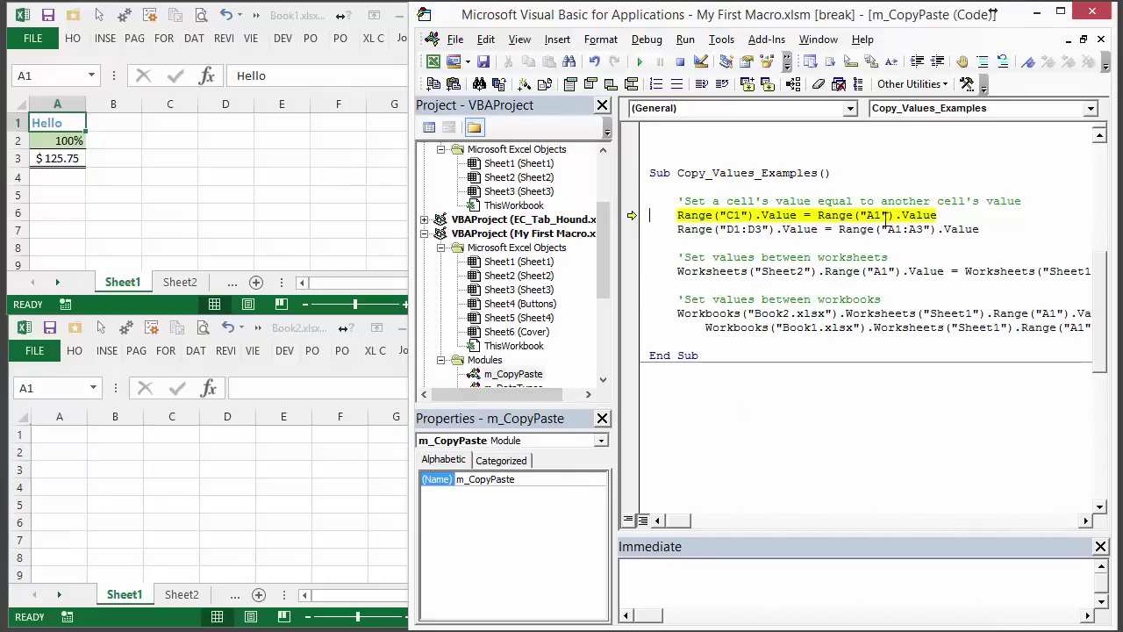
key(F8)
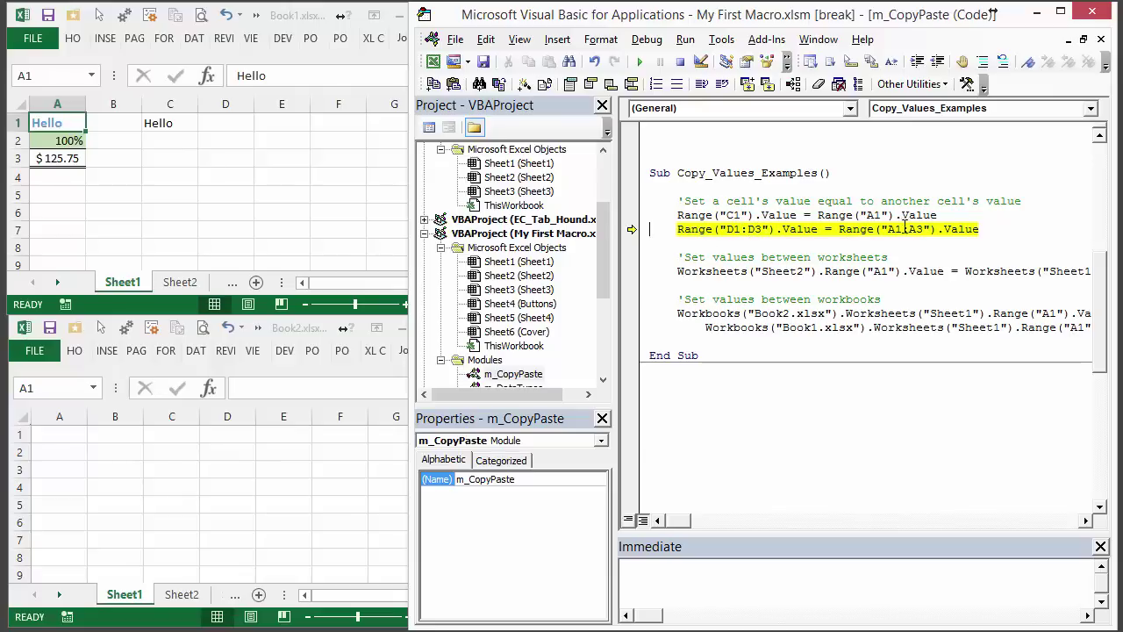
key(F8)
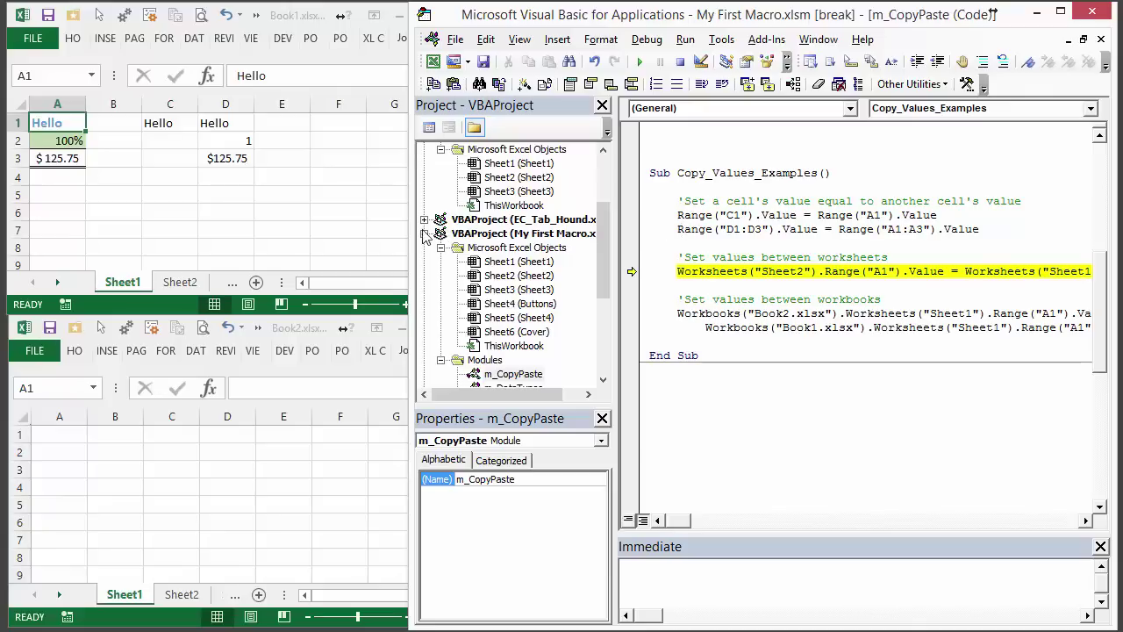
Widen the editor and step the statement copying Hello into Sheet2's A1.
drag(409, 233, 172, 233)
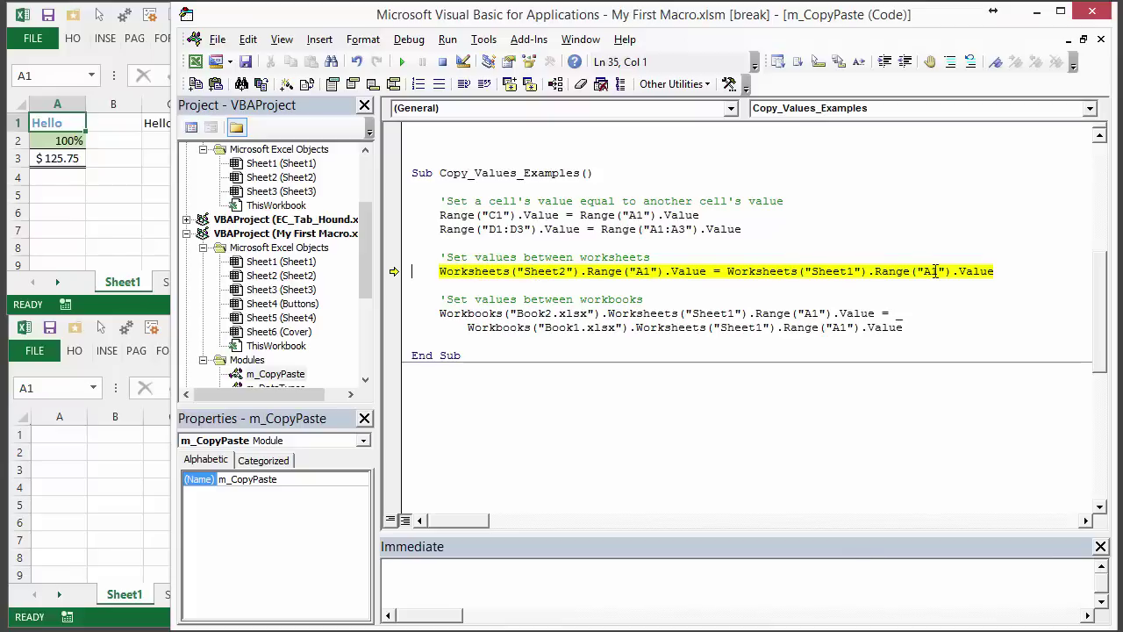
key(F8)
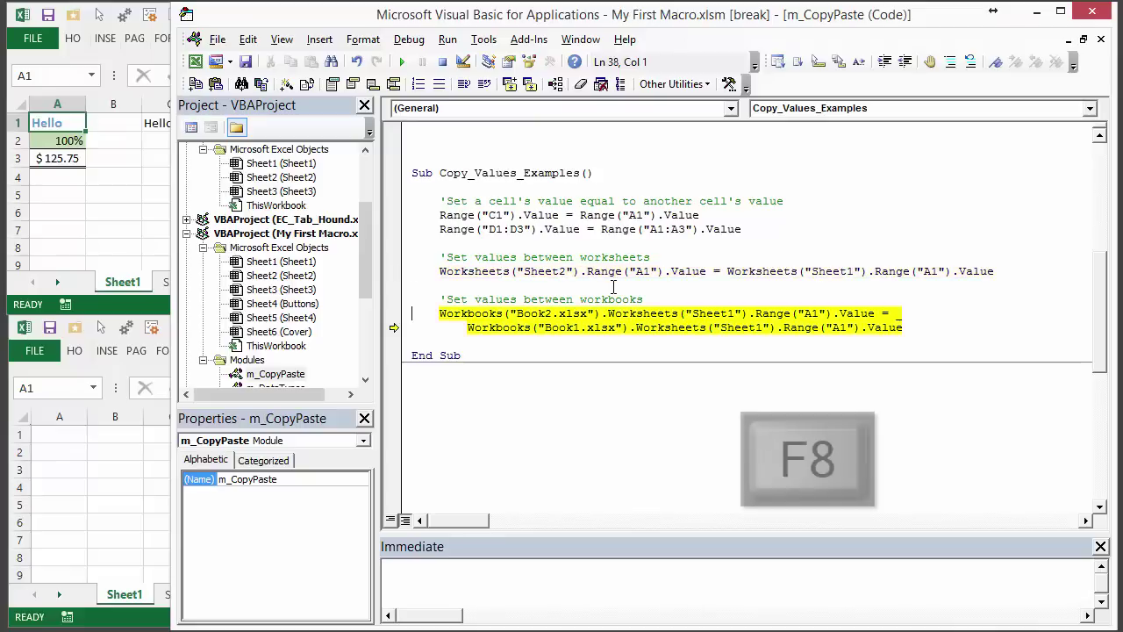
Check Book1's Sheet2 to confirm A1 holds Hello, then return to the code.
click(123, 145)
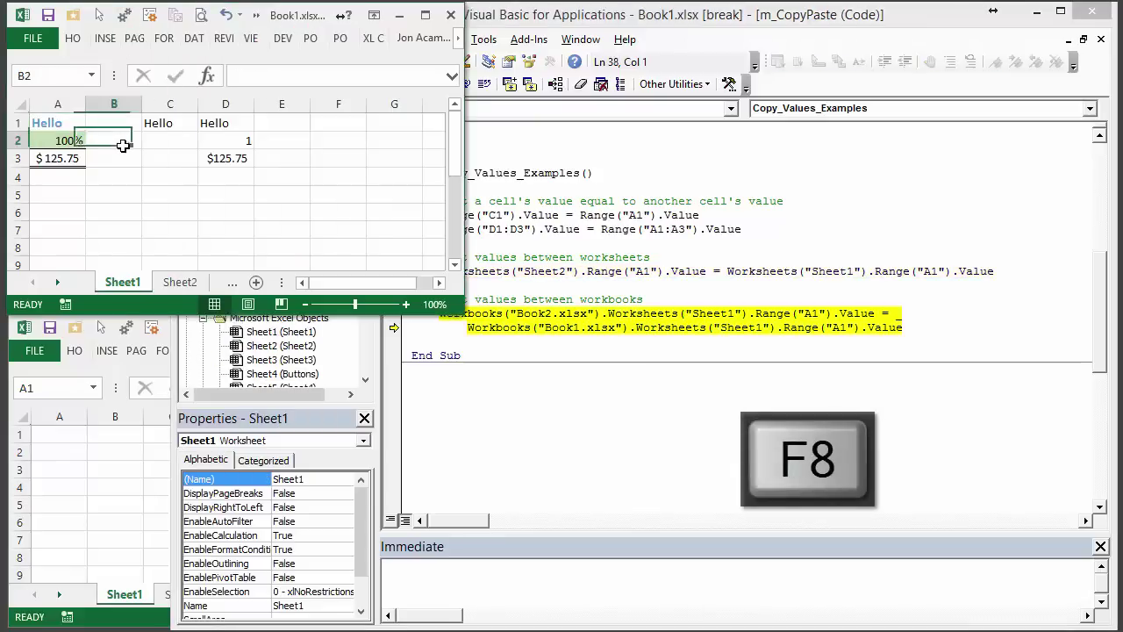
click(63, 123)
click(167, 282)
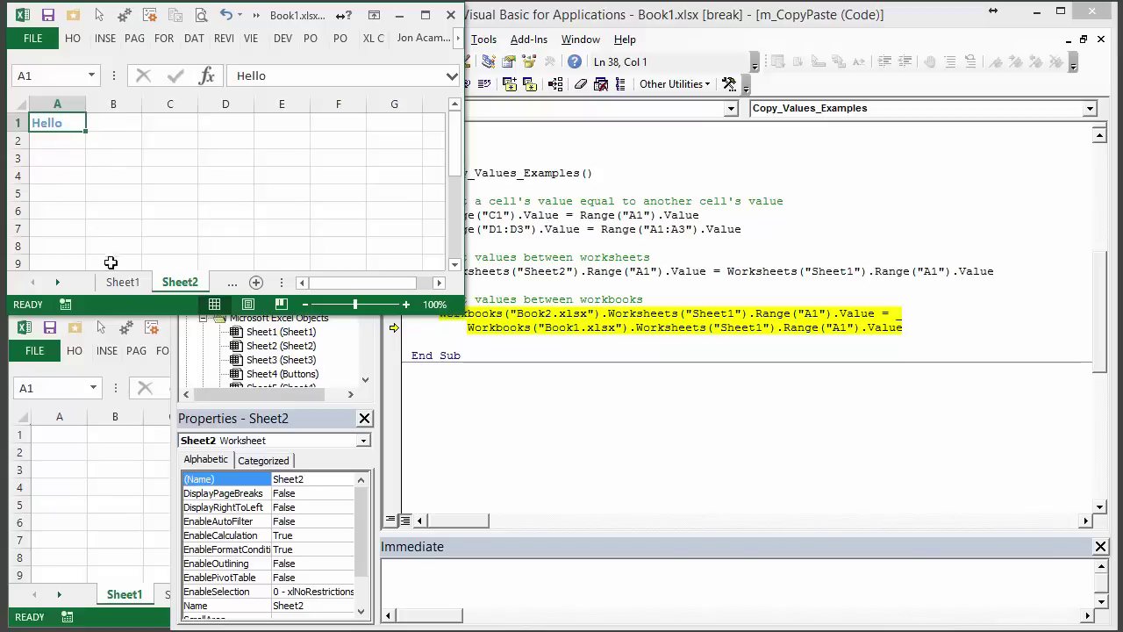
click(495, 299)
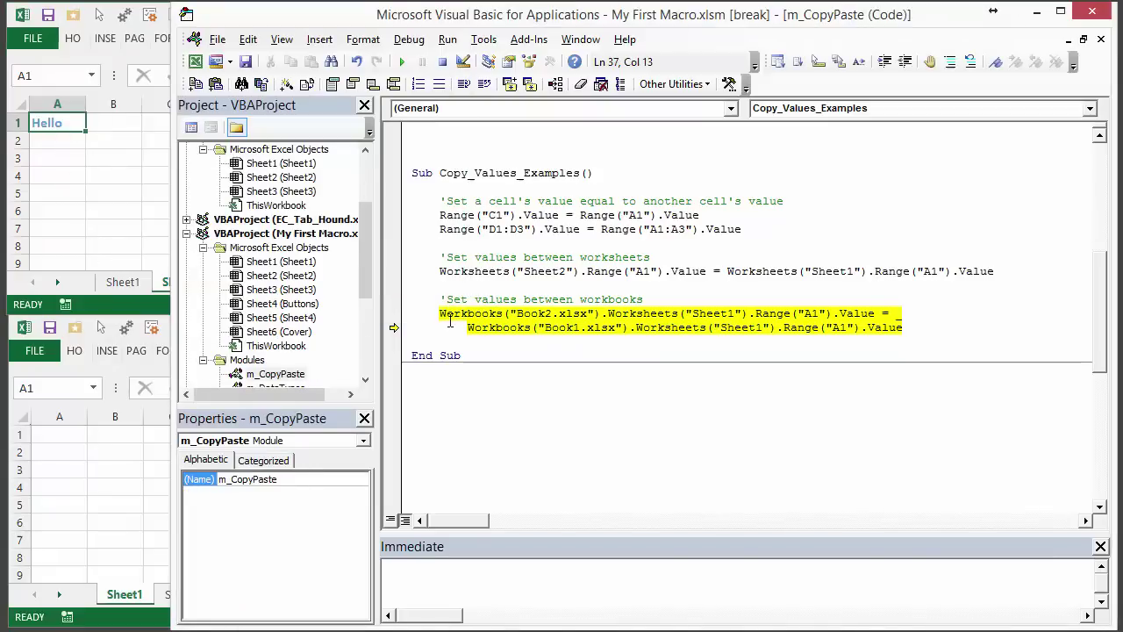
Step the Workbooks line copying Hello into Book2's A1, verify it, and restore Book1's Sheet1.
key(F8)
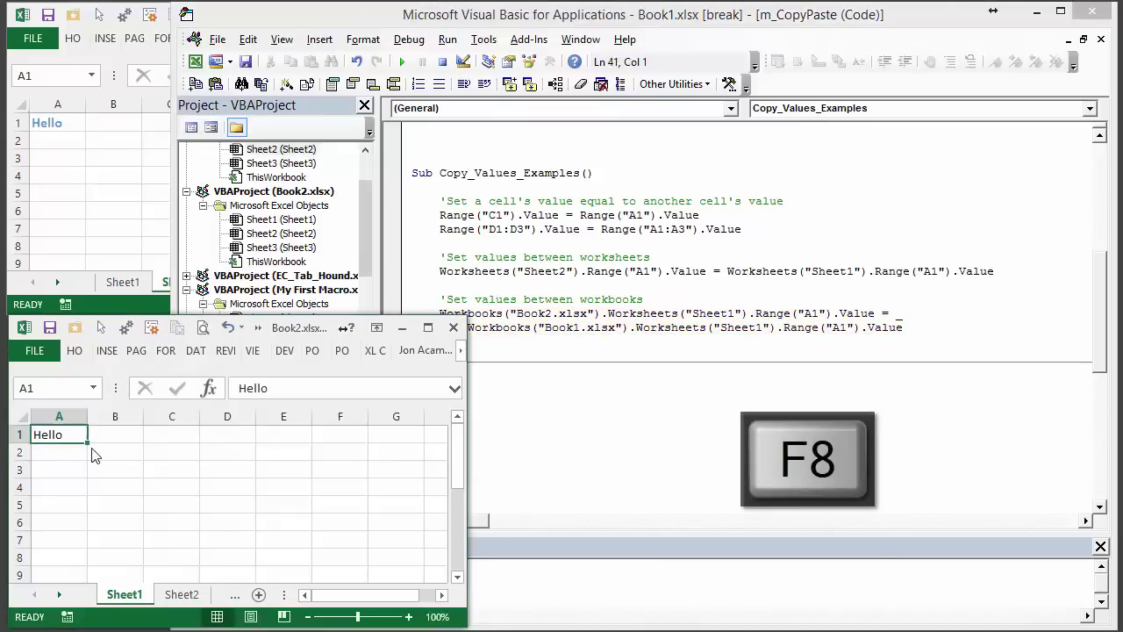
click(62, 439)
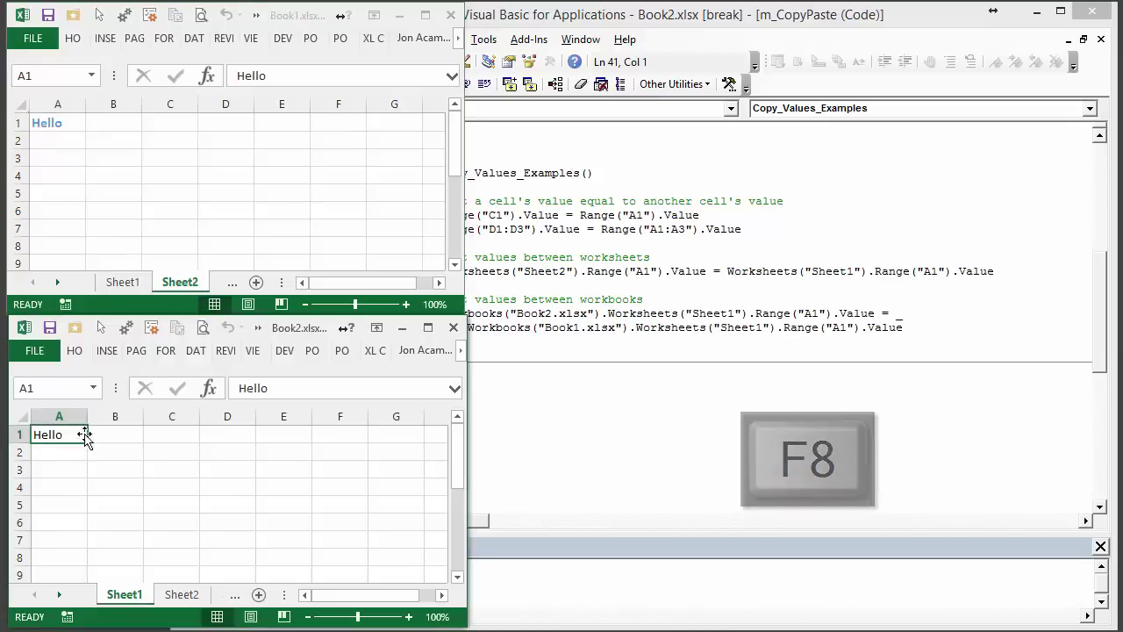
click(123, 283)
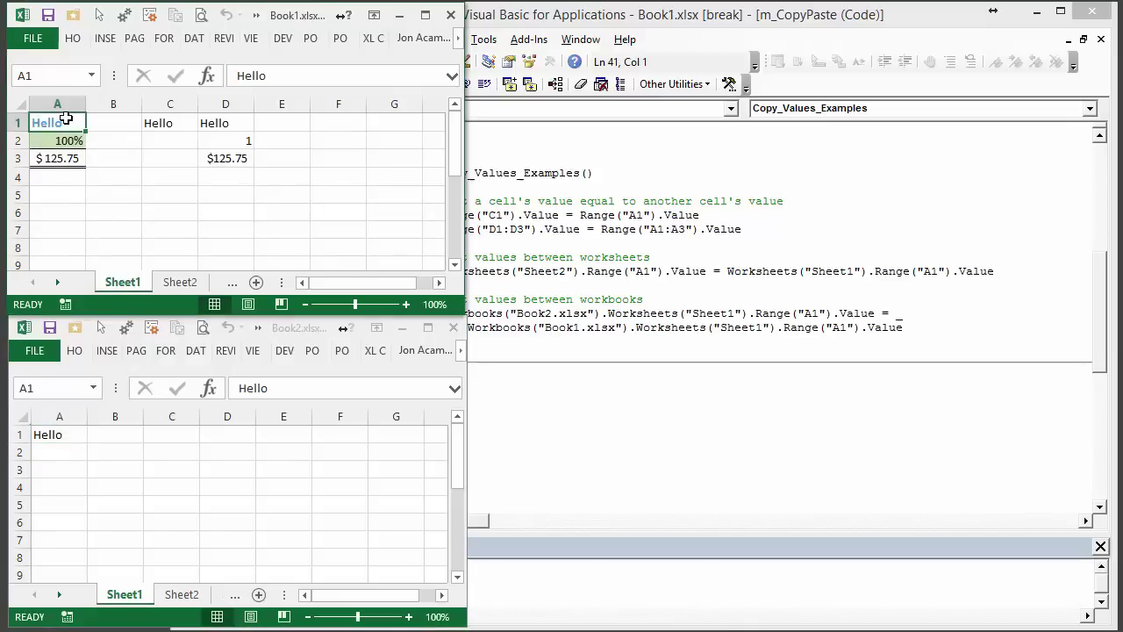
click(521, 202)
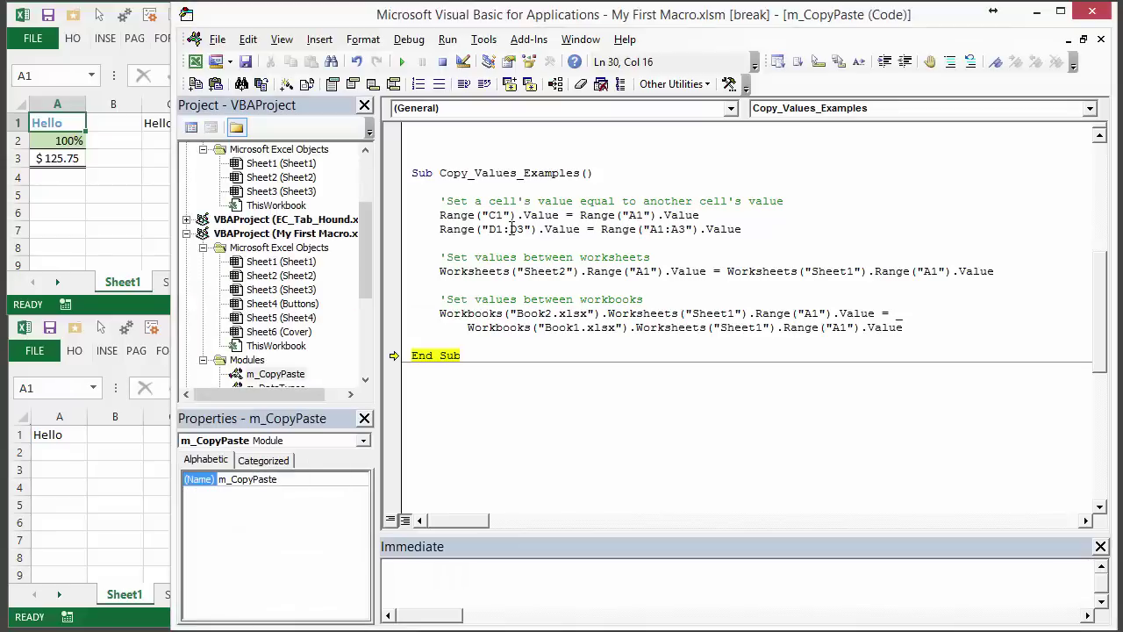